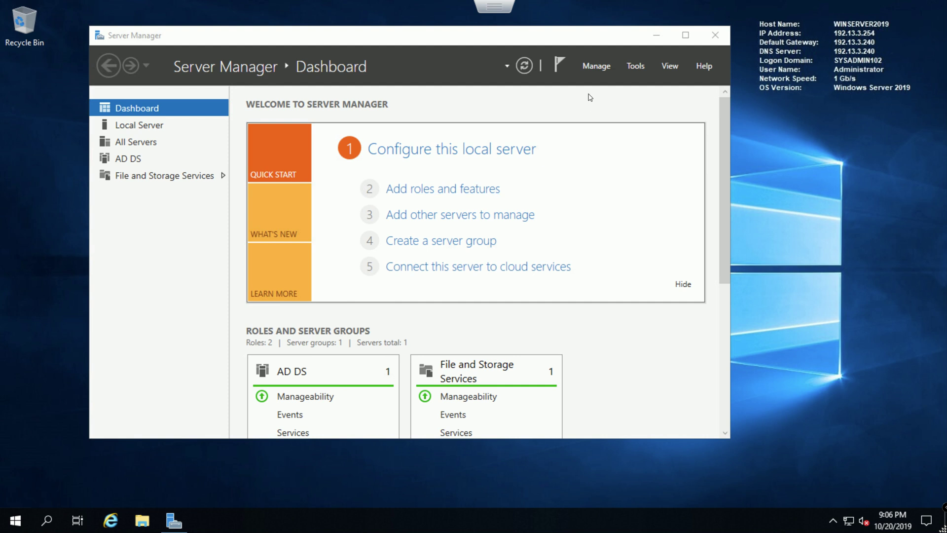
# Bring up the Manage menu on the Server Manager dashboard
pyautogui.click(594, 67)
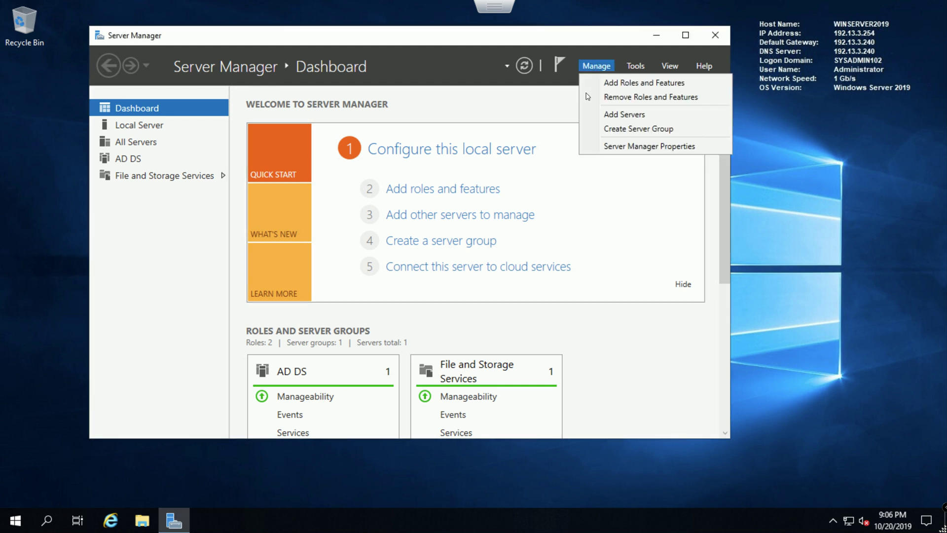
# Start Add Roles and Features with role-based installation on the local server
pyautogui.click(659, 87)
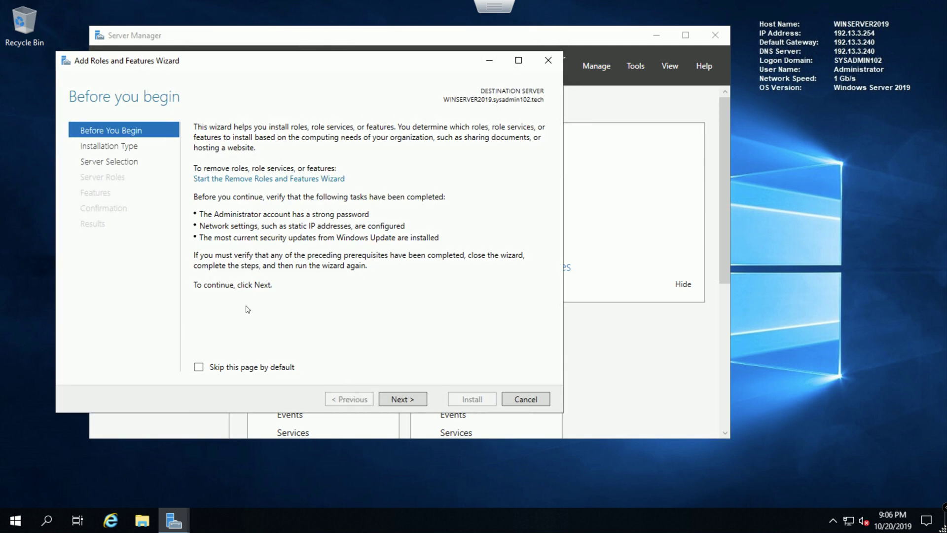
pyautogui.click(394, 399)
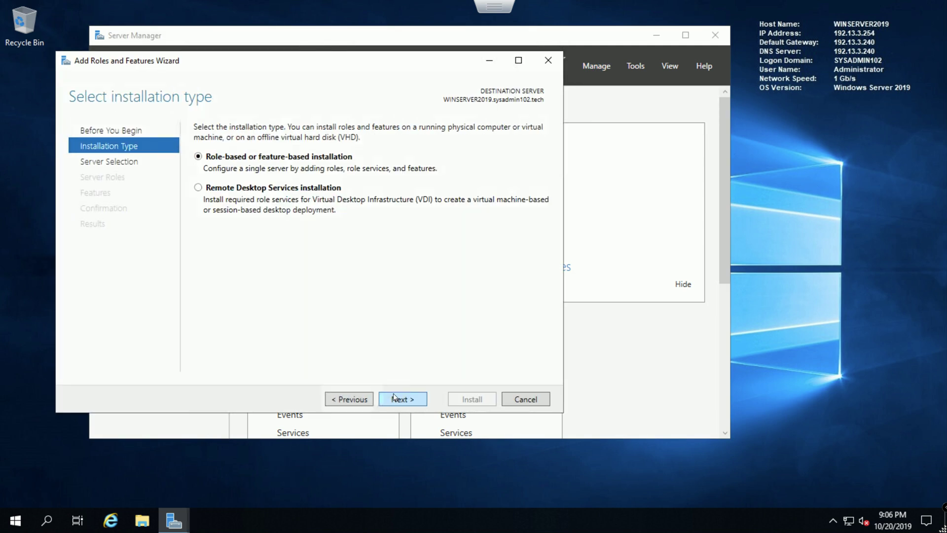
pyautogui.click(393, 398)
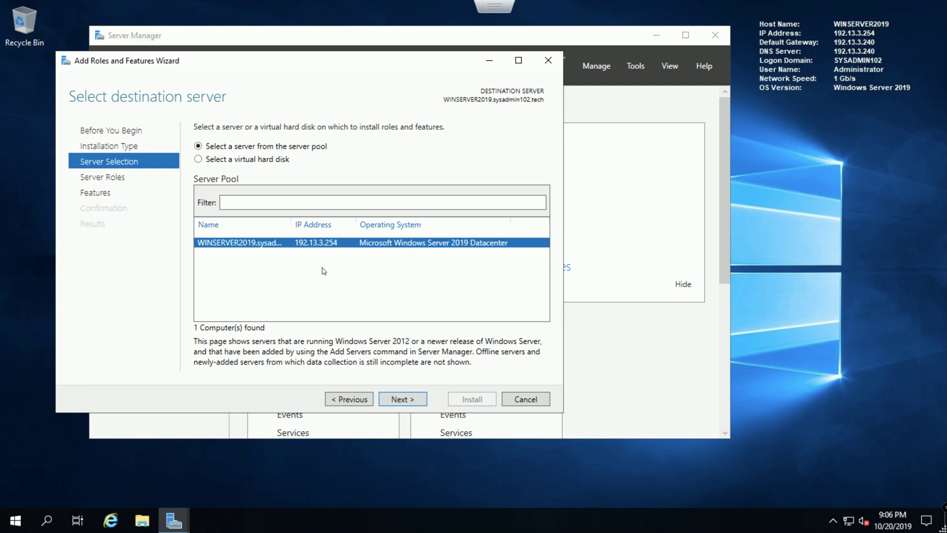
pyautogui.click(411, 405)
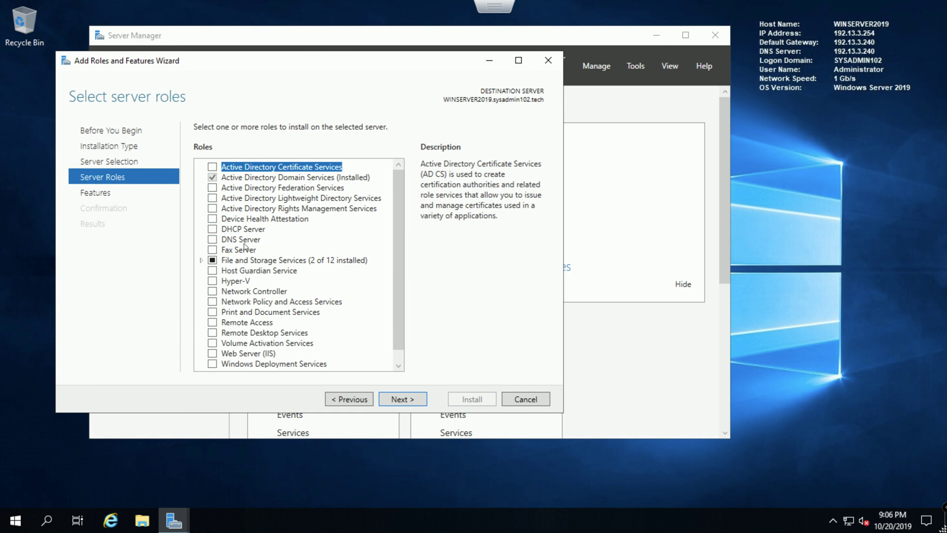
# Select DNS Server with its required tools, reach Confirmation, then close the wizard without installing
pyautogui.click(213, 240)
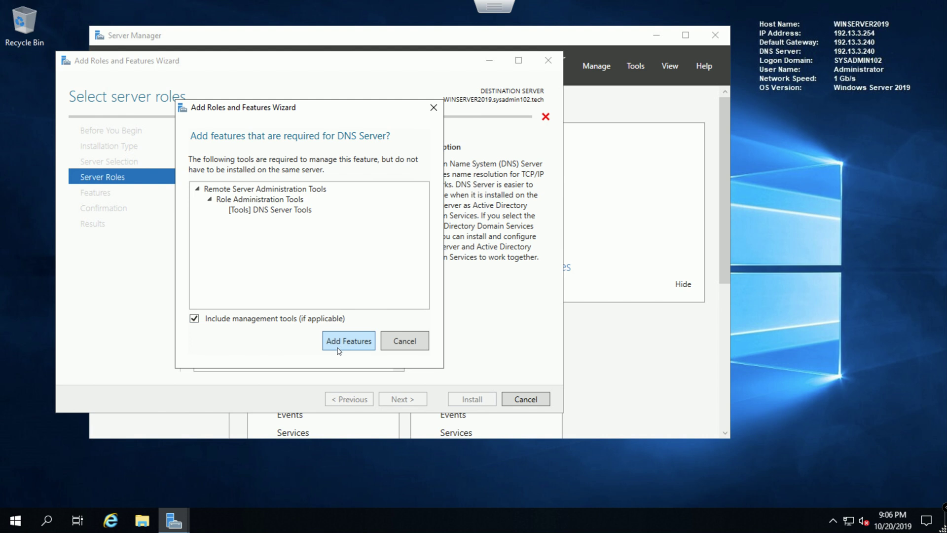
pyautogui.click(350, 343)
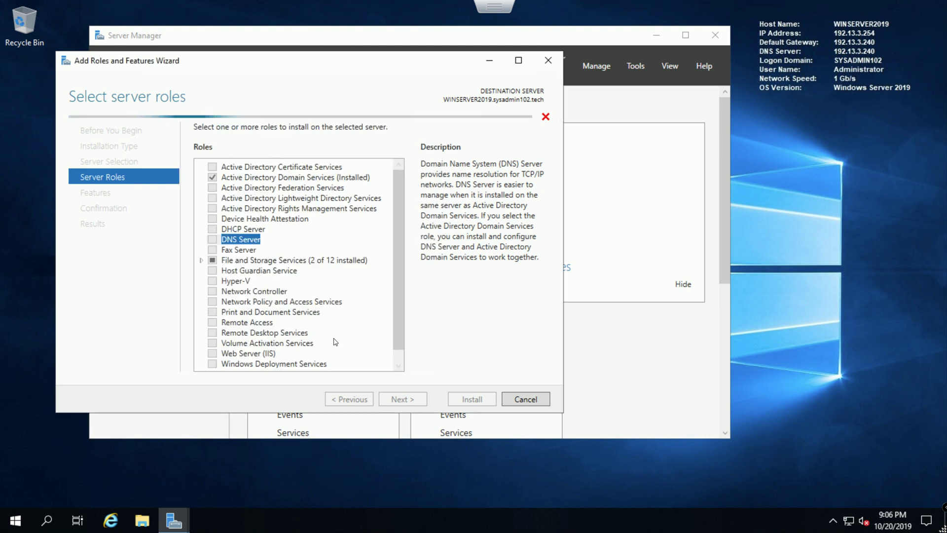
pyautogui.click(413, 401)
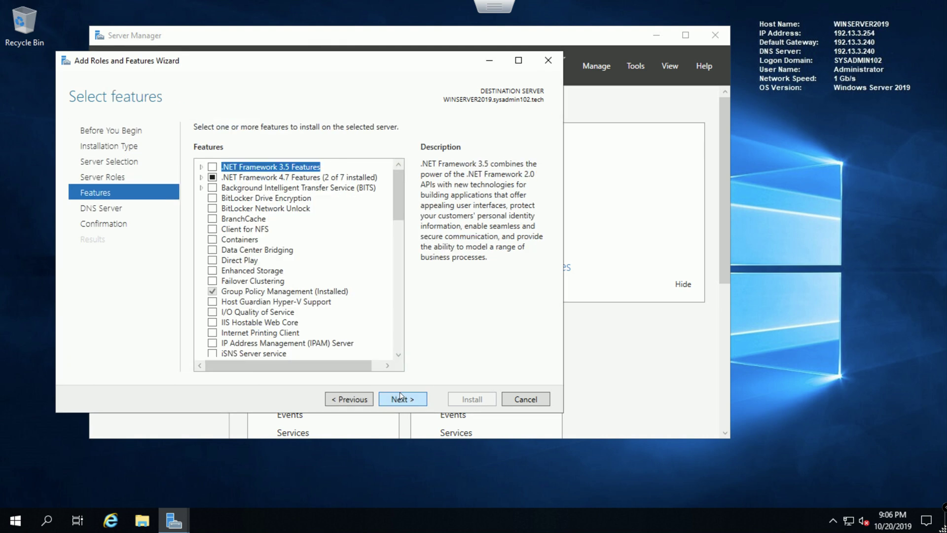
pyautogui.click(405, 399)
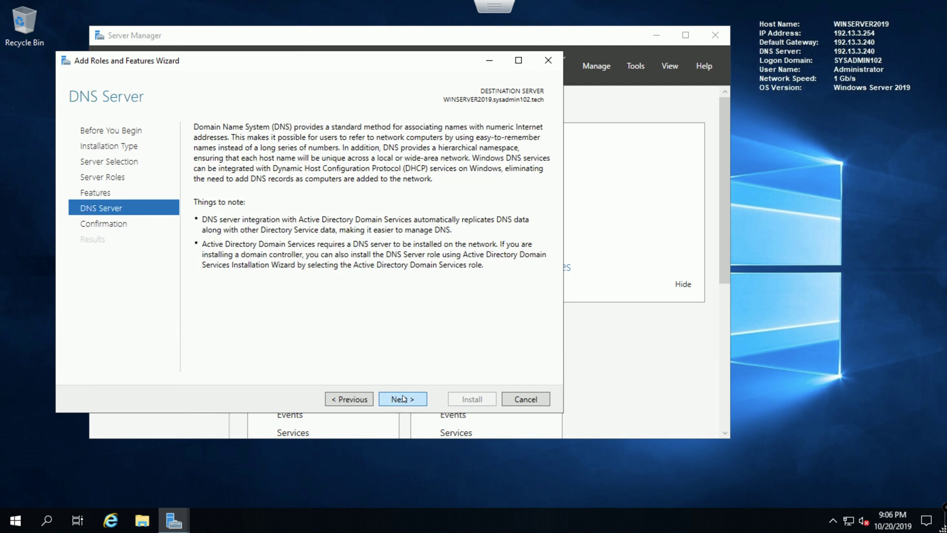
pyautogui.click(404, 403)
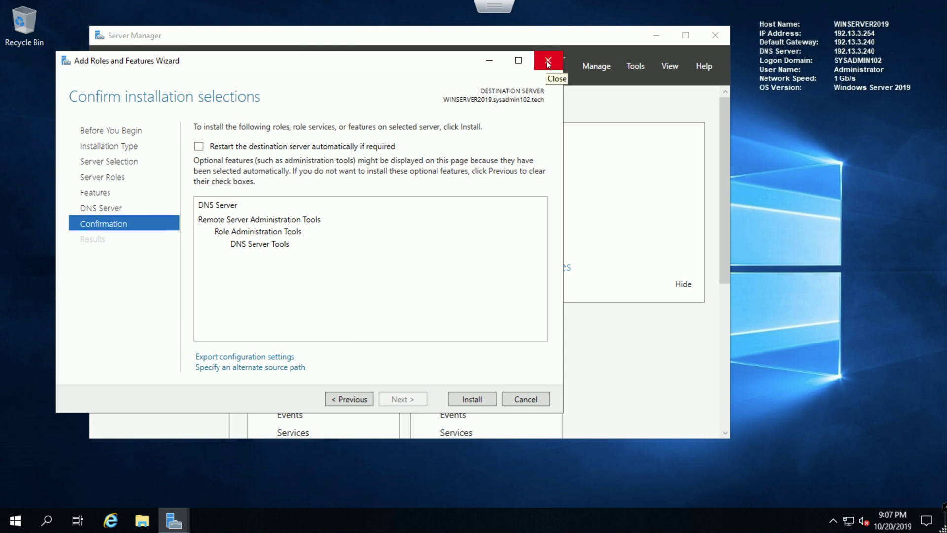
pyautogui.click(545, 63)
# Launch PowerShell from the taskbar search for 'powershell'
pyautogui.click(46, 520)
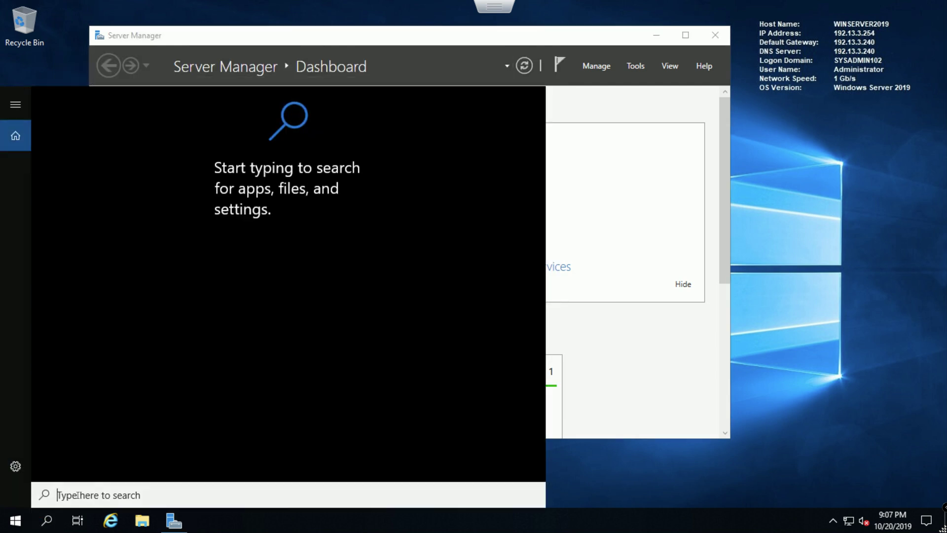
pyautogui.write('powersh')
pyautogui.press('Return')
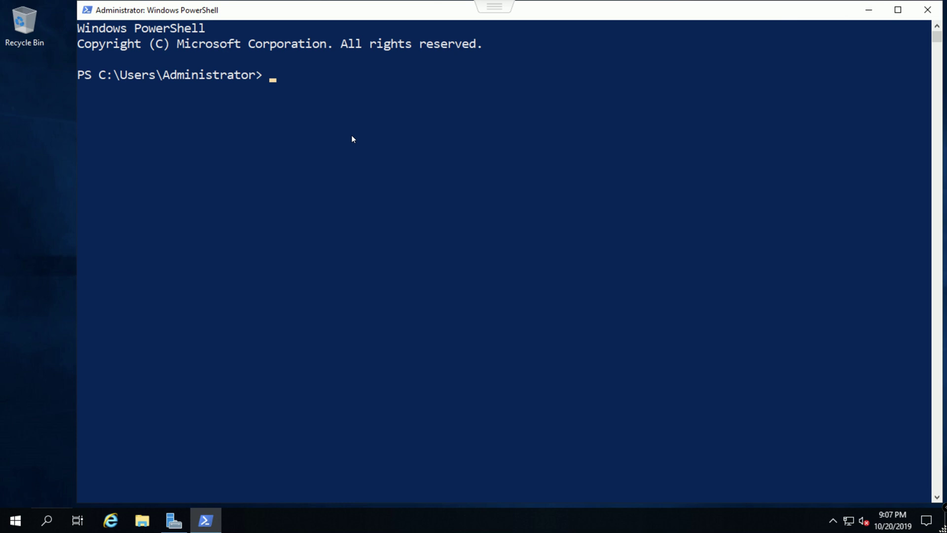
pyautogui.write('Enable')
pyautogui.write('-')
pyautogui.write('Windows')
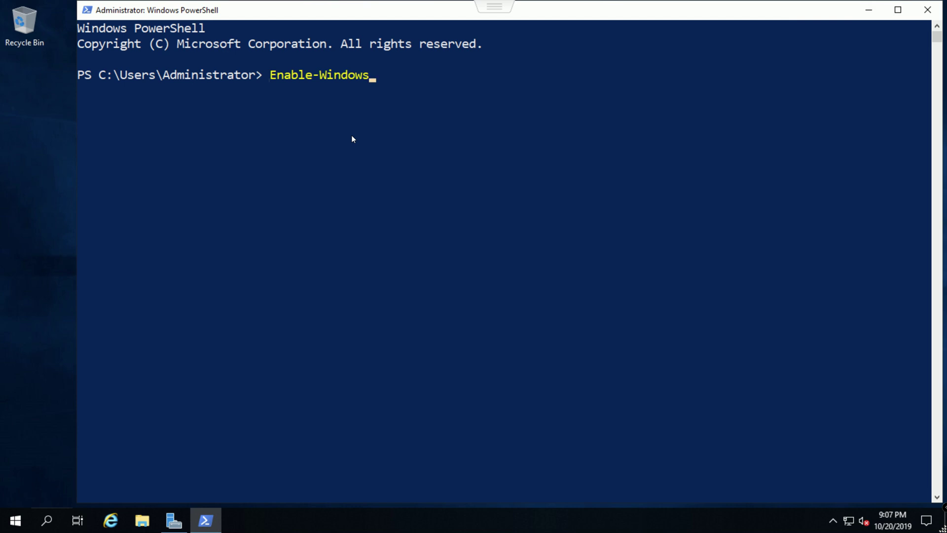
pyautogui.write('Fe')
# Draft Enable-WindowsOptionalFeature -Online -FeatureName DNS-Server-Full-Role, then erase it unrun
pyautogui.press('BackSpace')
pyautogui.press('BackSpace')
pyautogui.press('Tab')
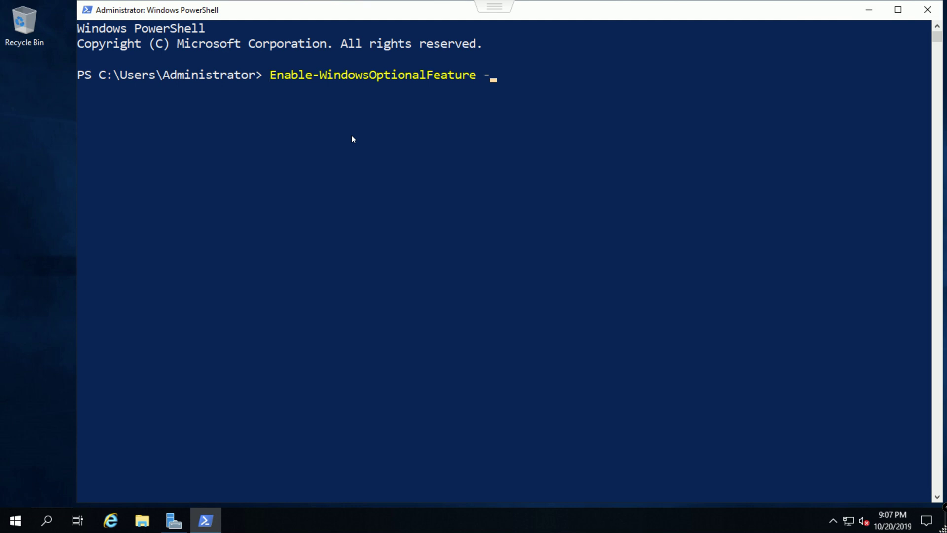
pyautogui.write('-Online')
pyautogui.write(' -')
pyautogui.write('Fe')
pyautogui.press('Tab')
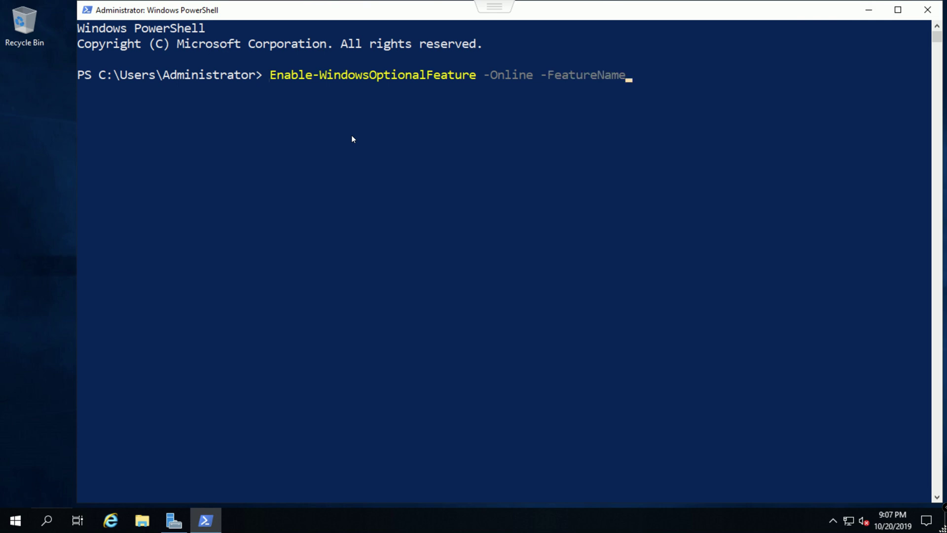
pyautogui.write(' DNS')
pyautogui.write('-Server')
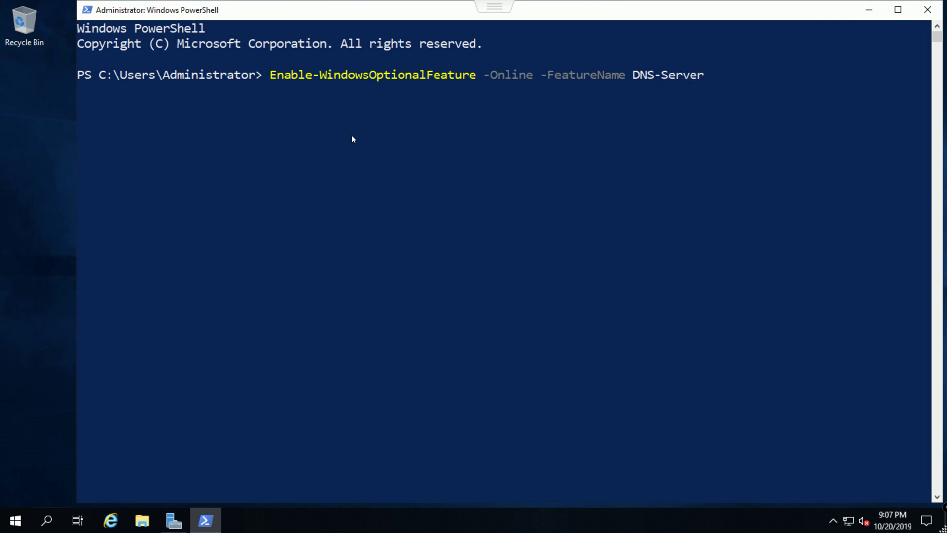
pyautogui.write('-F')
pyautogui.write('ull-Rol')
pyautogui.write('e')
pyautogui.press('BackSpace')
pyautogui.press('BackSpace')
pyautogui.press('BackSpace')
pyautogui.press('BackSpace')
pyautogui.press('BackSpace')
pyautogui.press('BackSpace')
pyautogui.press('BackSpace')
pyautogui.press('BackSpace')
pyautogui.press('BackSpace')
pyautogui.press('BackSpace')
pyautogui.press('BackSpace')
pyautogui.press('BackSpace')
pyautogui.press('BackSpace')
pyautogui.press('BackSpace')
pyautogui.press('BackSpace')
pyautogui.press('BackSpace')
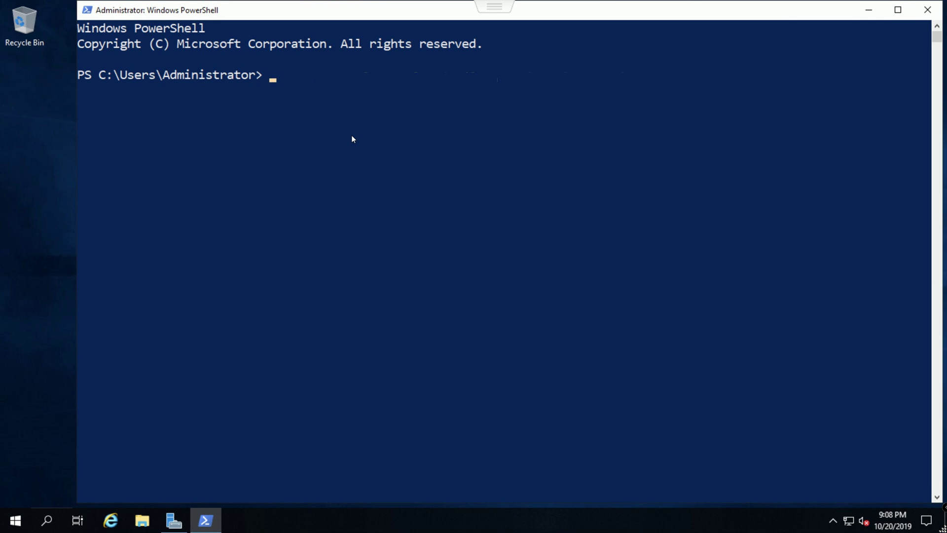
pyautogui.write('Instal')
pyautogui.write('l-Wi')
pyautogui.write('ndows')
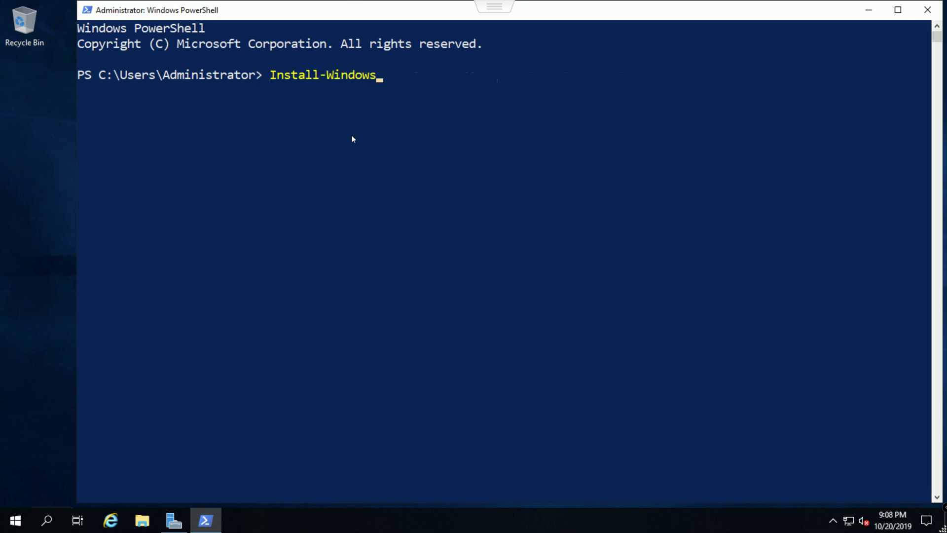
pyautogui.write('Feature')
pyautogui.write(' -Name')
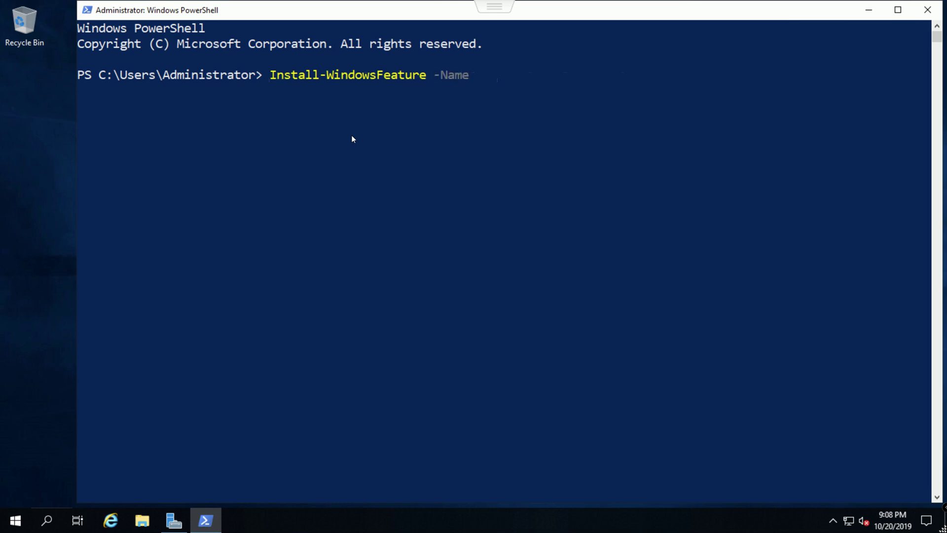
pyautogui.write(' DNS -')
pyautogui.write('Inc')
# Compose Install-WindowsFeature -Name DNS -IncludeAllSubFeature -IncludeManagementTools using Tab completion
pyautogui.press('Tab')
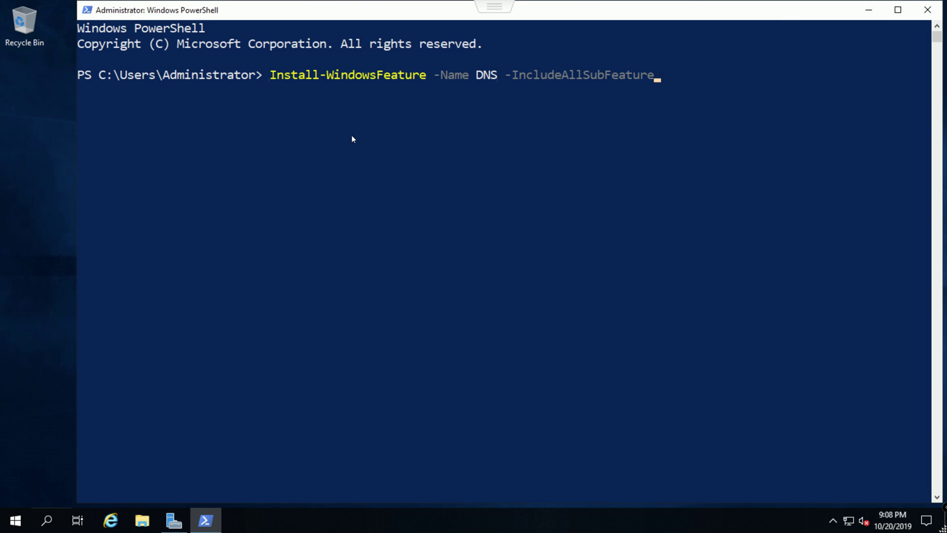
pyautogui.write('-Inc')
pyautogui.press('Tab')
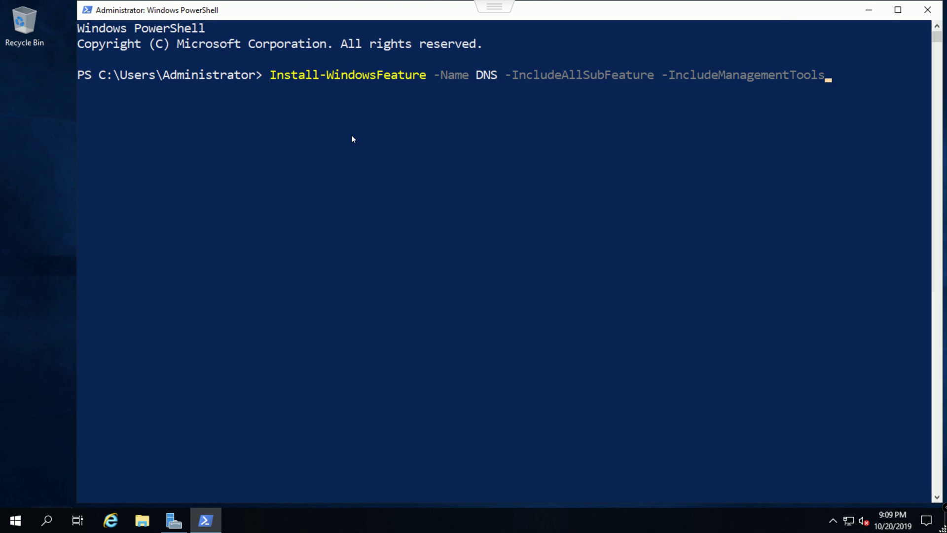
# Run the Install-WindowsFeature command so the DNS installation starts collecting data
pyautogui.press('Return')
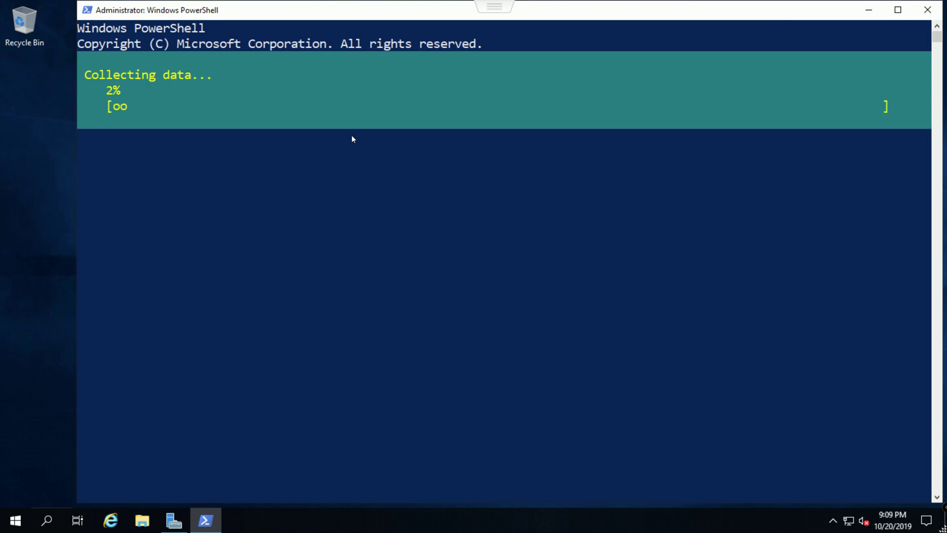